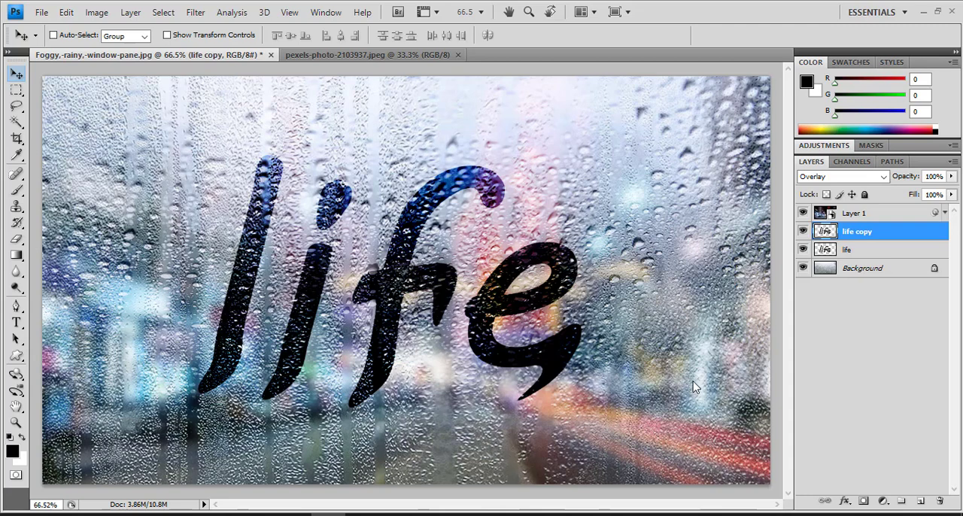
Close the street photo and the finished window composition without saving changes.
{"action": "left_click", "coordinate": [459, 55]}
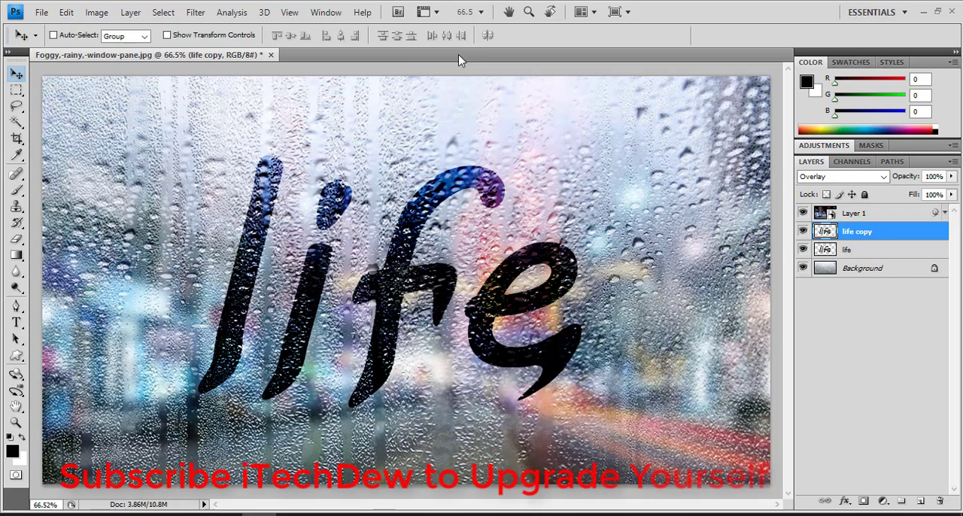
{"action": "left_click", "coordinate": [273, 56]}
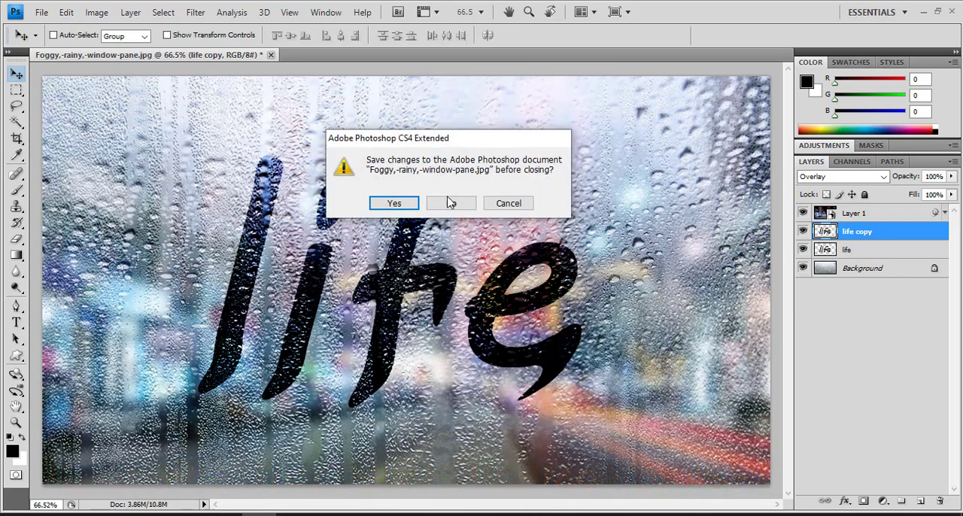
{"action": "left_click", "coordinate": [451, 204]}
Open the images Foggy,-rainy,-window-pane.jpg and pexels-photo-2103937.jpeg from the Desktop.
{"action": "double_click", "coordinate": [436, 196]}
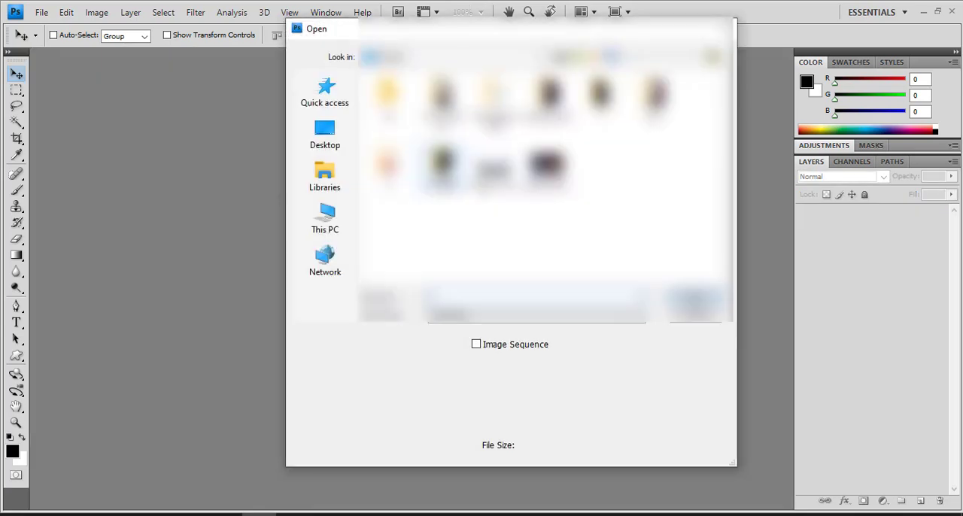
{"action": "double_click", "coordinate": [493, 171]}
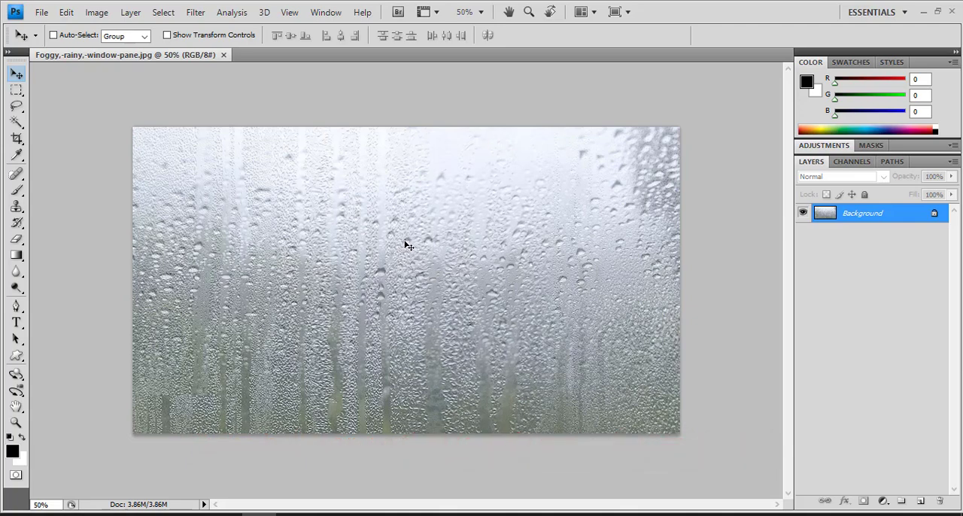
{"action": "key", "text": "ctrl+o"}
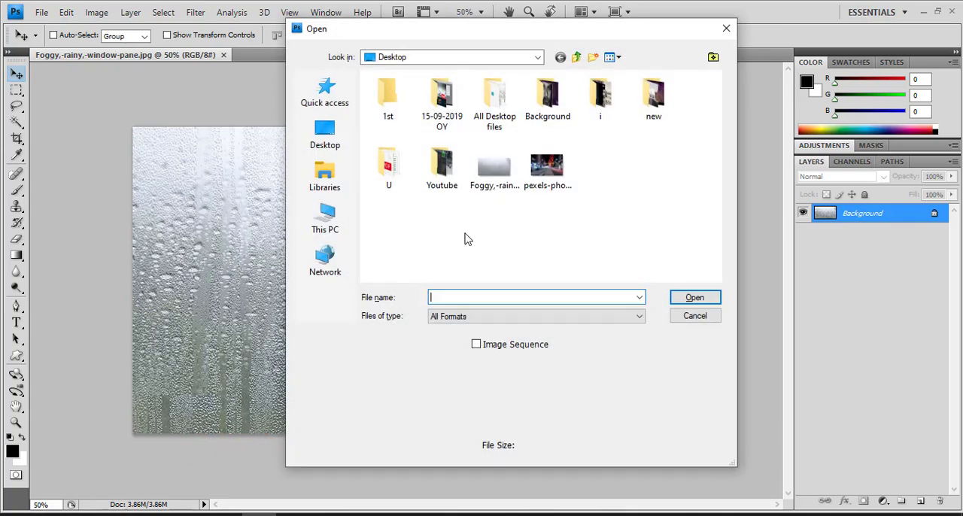
{"action": "left_click", "coordinate": [692, 317]}
{"action": "left_click", "coordinate": [43, 14]}
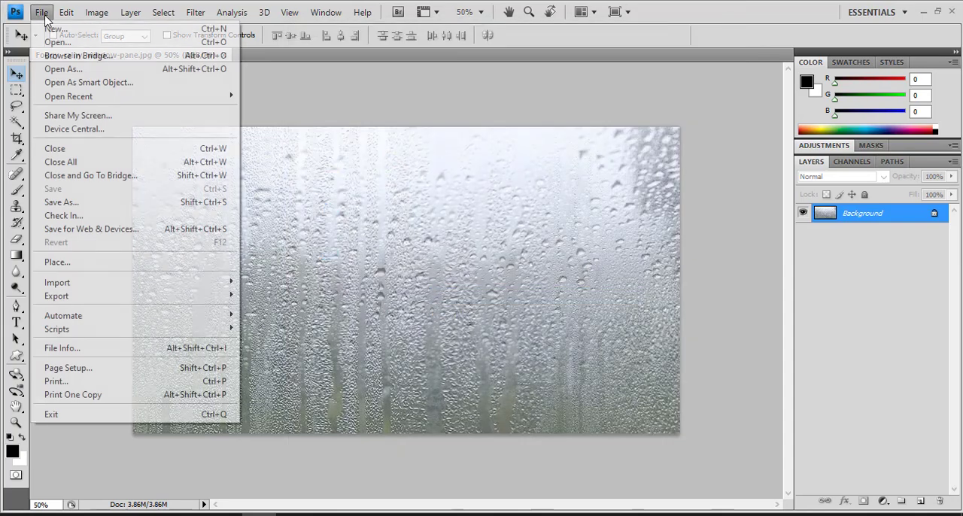
{"action": "left_click", "coordinate": [56, 37]}
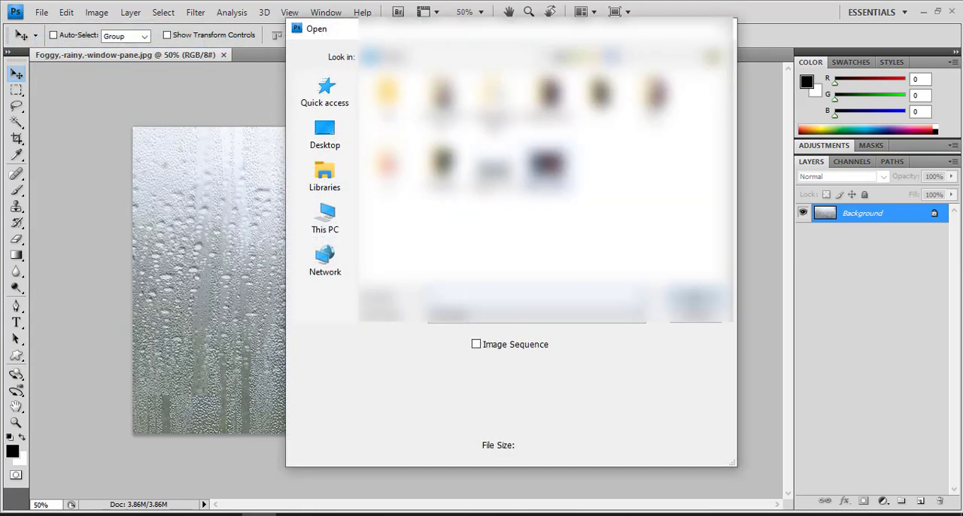
{"action": "double_click", "coordinate": [549, 166]}
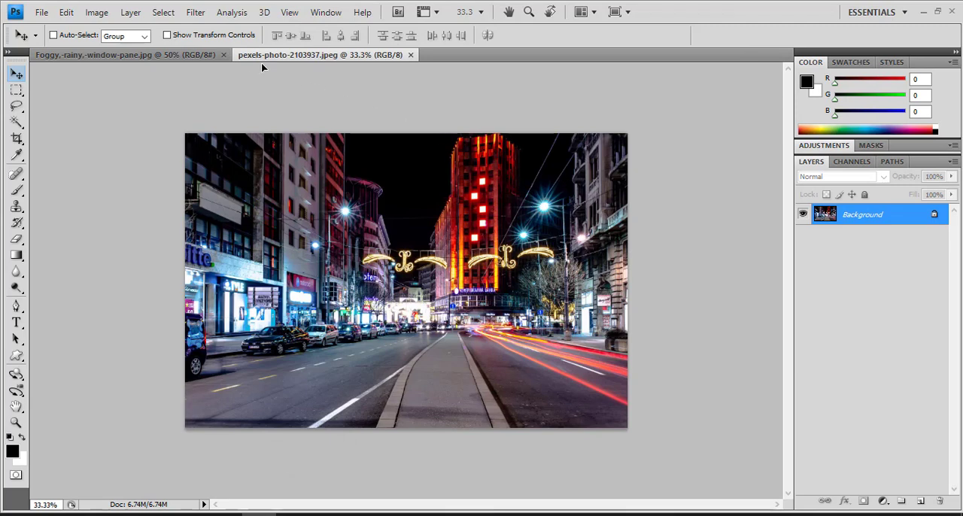
Copy the night street photo into the foggy window document and scale it to 82.4% width and 69.4% height to fill the canvas.
{"action": "left_click_drag", "start_coordinate": [200, 58], "coordinate": [559, 216]}
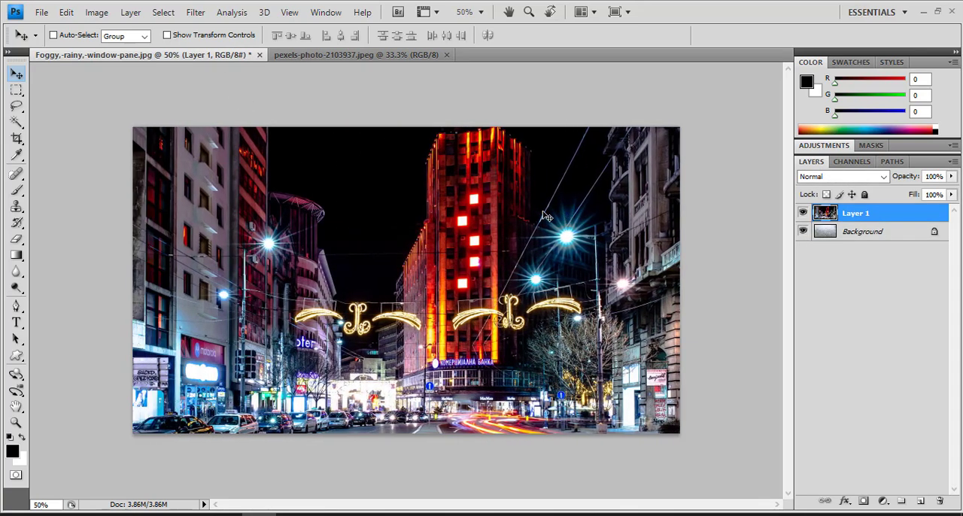
{"action": "key", "text": "ctrl+t"}
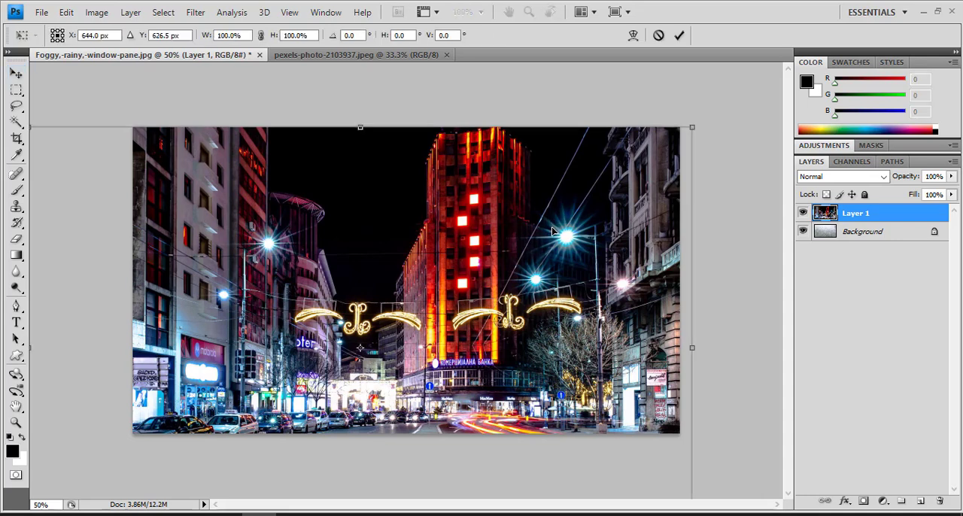
{"action": "key", "text": "ctrl+0"}
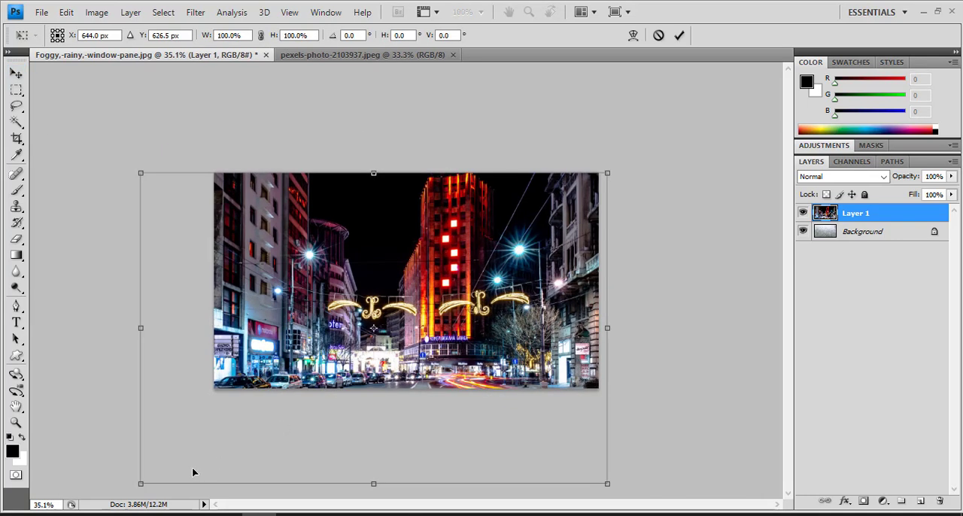
{"action": "left_click_drag", "start_coordinate": [143, 483], "coordinate": [216, 389]}
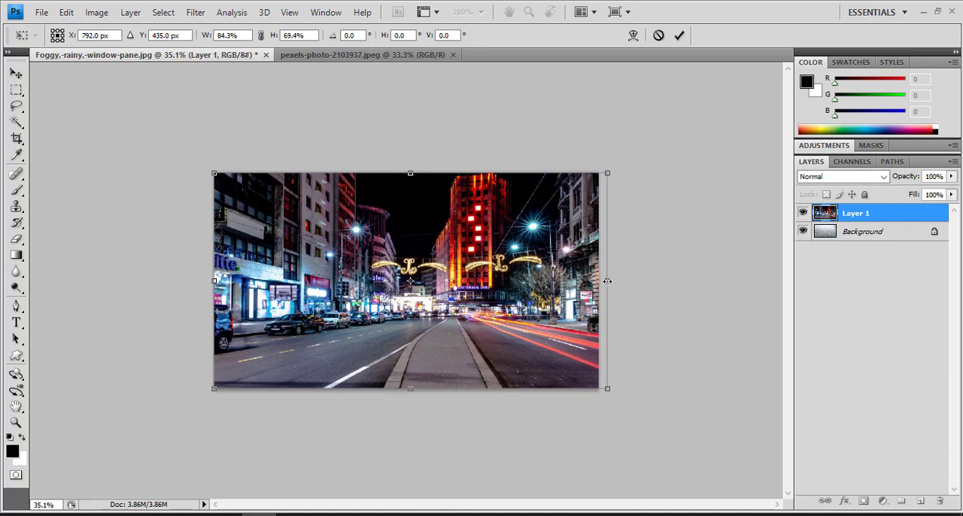
{"action": "left_click_drag", "start_coordinate": [608, 281], "coordinate": [600, 280]}
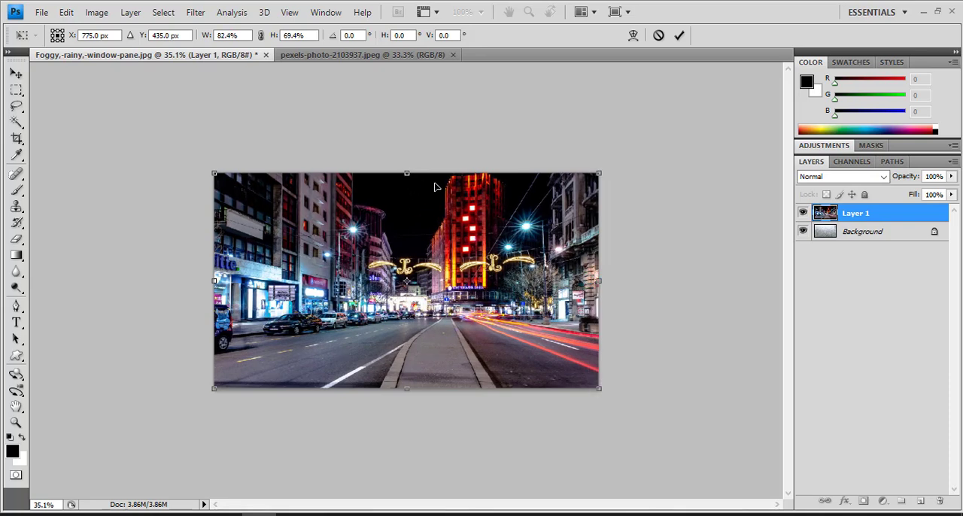
{"action": "key", "text": "Return"}
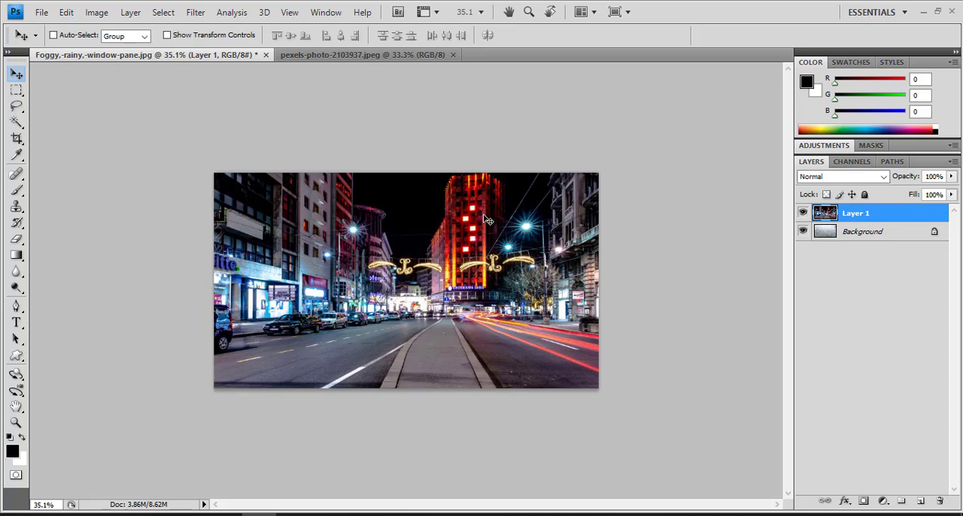
{"action": "key", "text": "ctrl+0"}
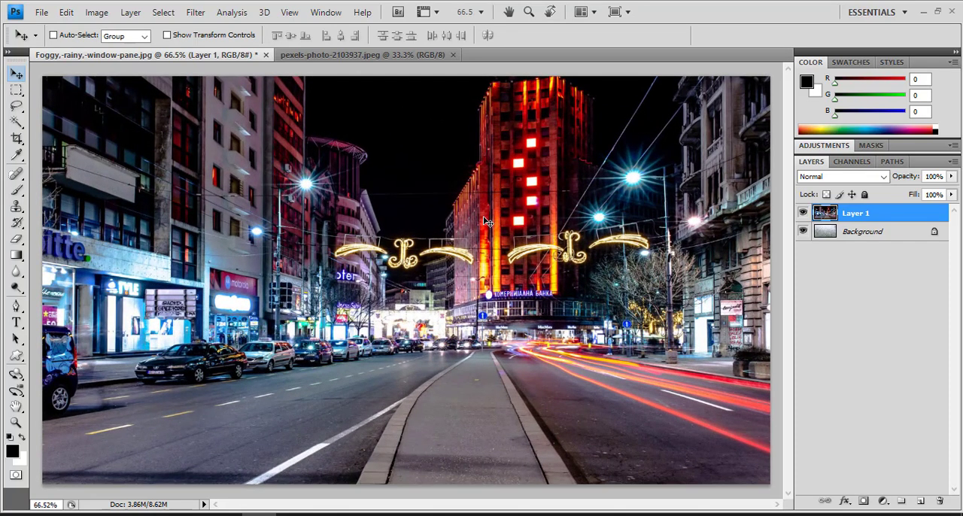
Convert the street photo layer to a smart object and apply a Gaussian Blur with a radius of 8.5 pixels.
{"action": "left_click", "coordinate": [952, 163]}
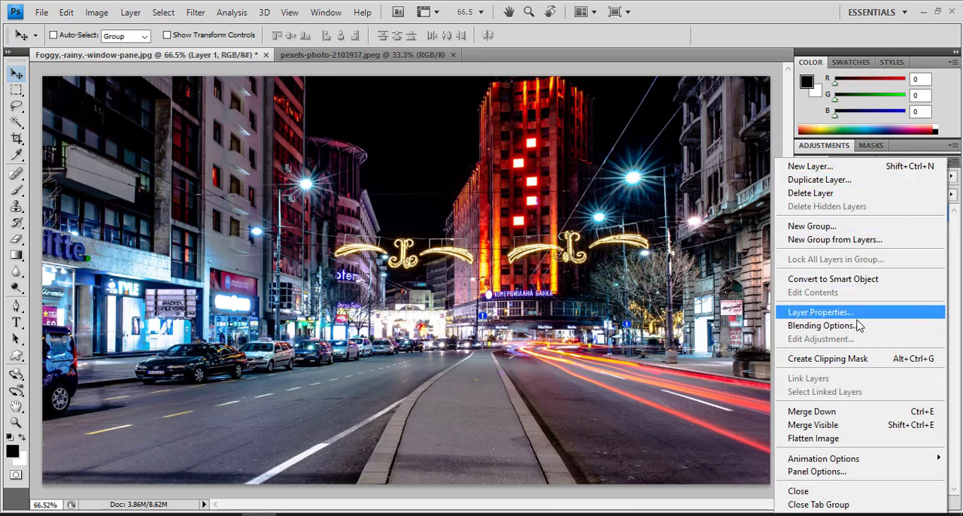
{"action": "left_click", "coordinate": [861, 280]}
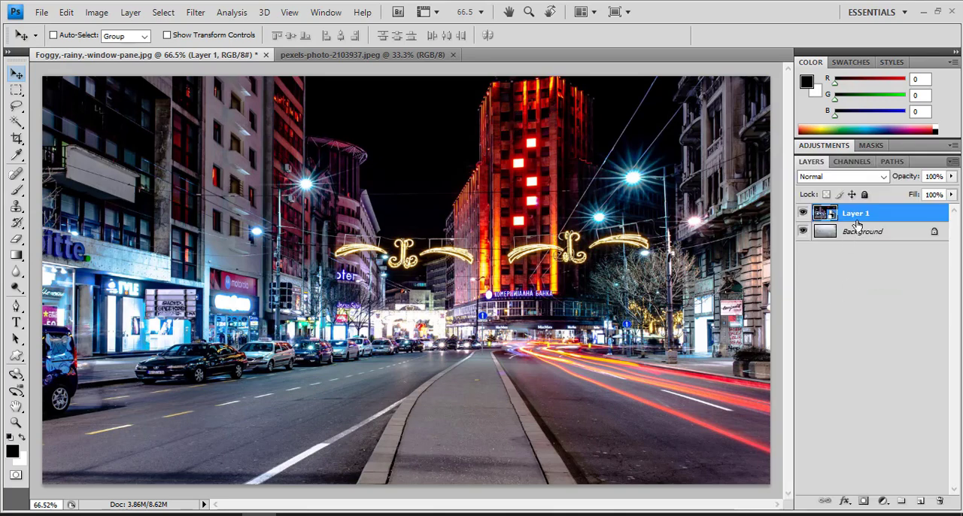
{"action": "left_click", "coordinate": [196, 13]}
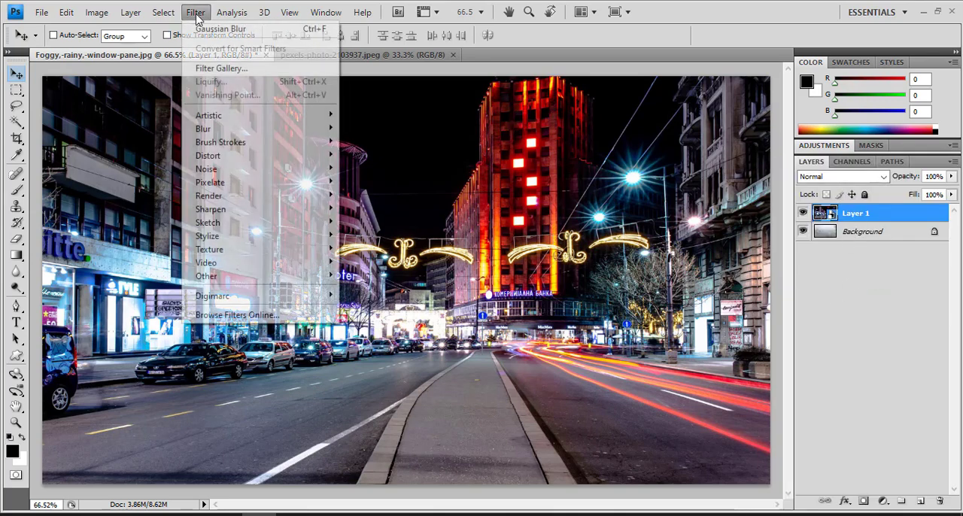
{"action": "mouse_move", "coordinate": [234, 129]}
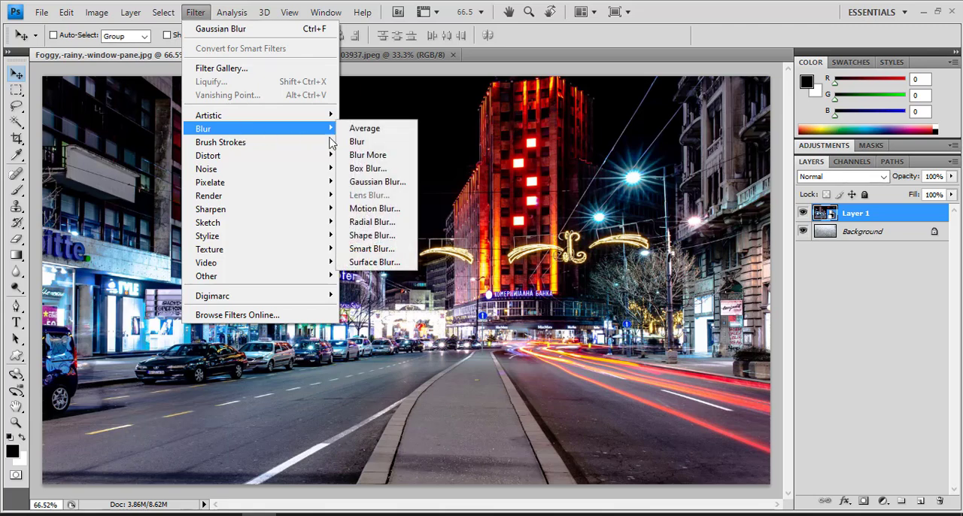
{"action": "left_click", "coordinate": [399, 185]}
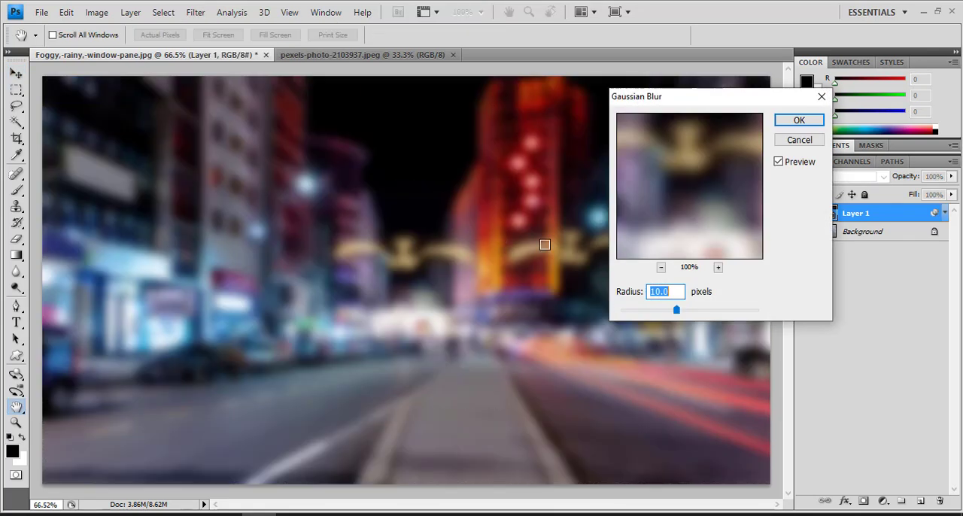
{"action": "type", "text": "9"}
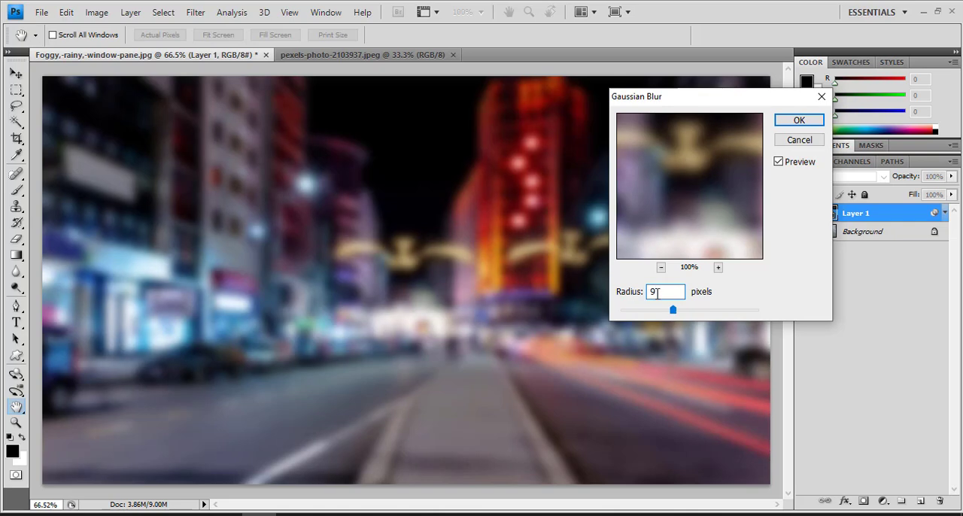
{"action": "left_click_drag", "start_coordinate": [673, 317], "coordinate": [671, 313]}
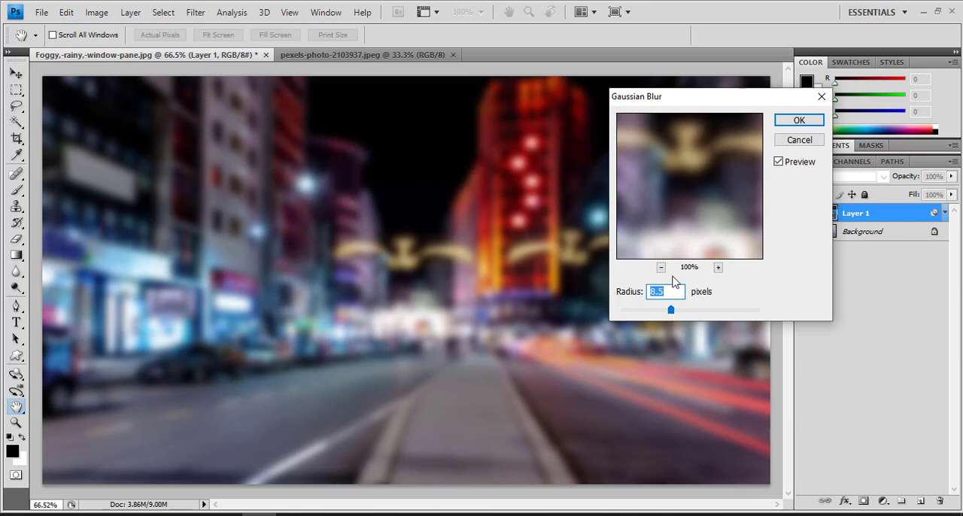
{"action": "left_click", "coordinate": [799, 122]}
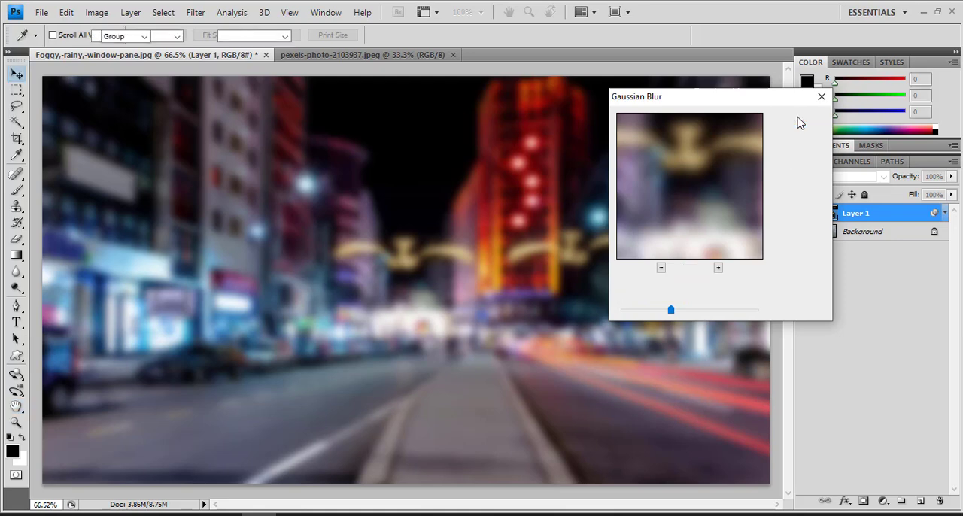
Collapse the smart filter list of the street photo layer and set its blend mode to Overlay.
{"action": "left_click", "coordinate": [945, 213]}
{"action": "left_click", "coordinate": [884, 177]}
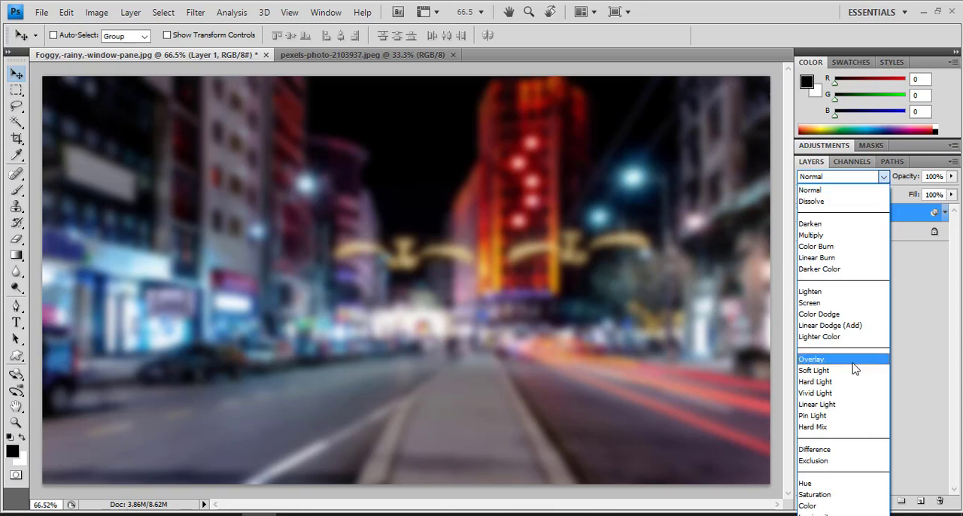
{"action": "left_click", "coordinate": [853, 362]}
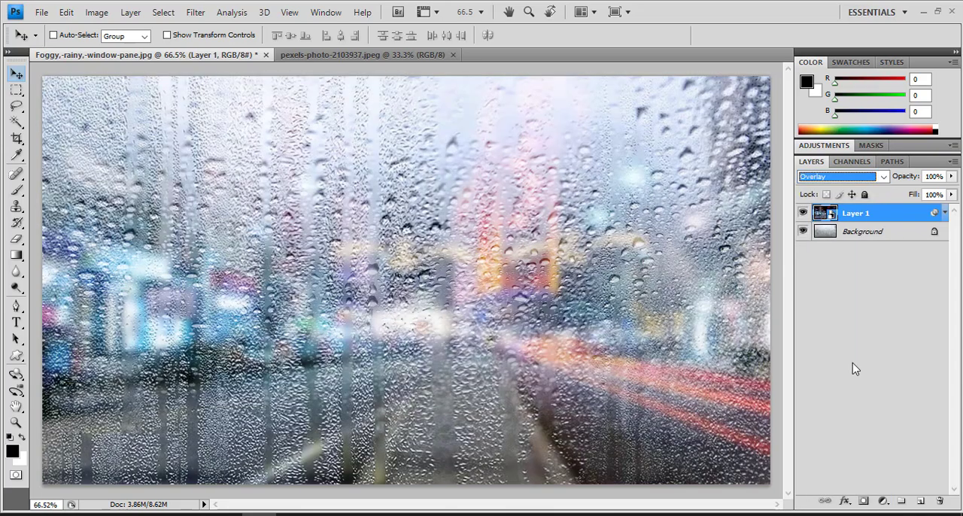
Add the black horizontal text "life" in MV Boli at 600 pt and move it near the middle of the canvas.
{"action": "left_click", "coordinate": [20, 328]}
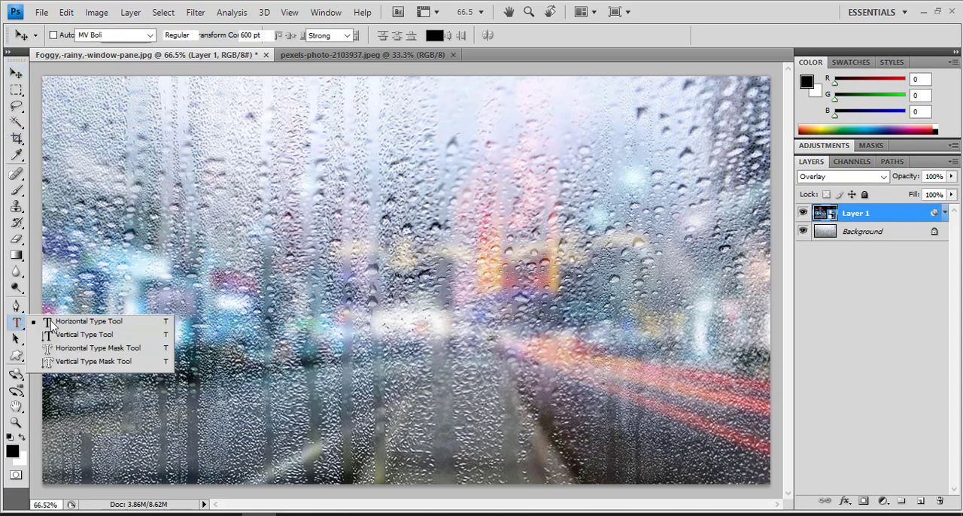
{"action": "left_click", "coordinate": [75, 321]}
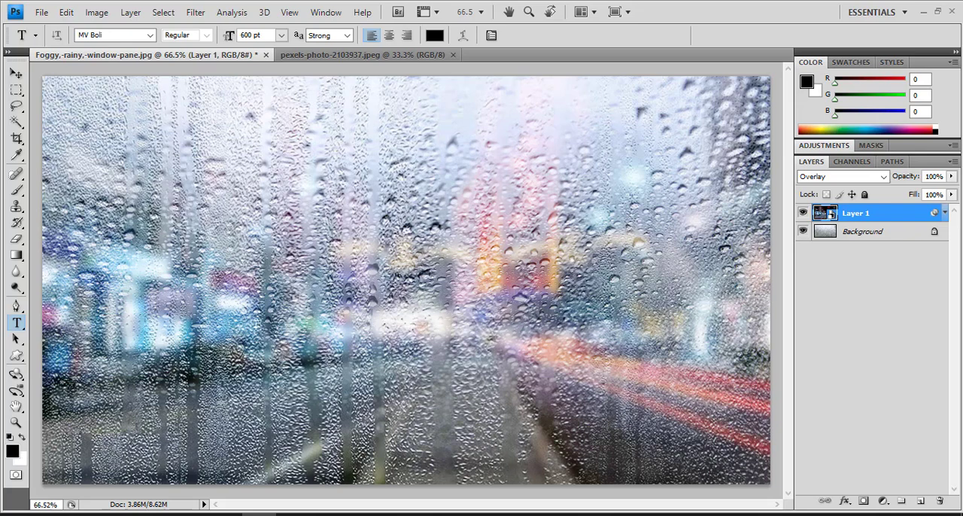
{"action": "left_click", "coordinate": [221, 303]}
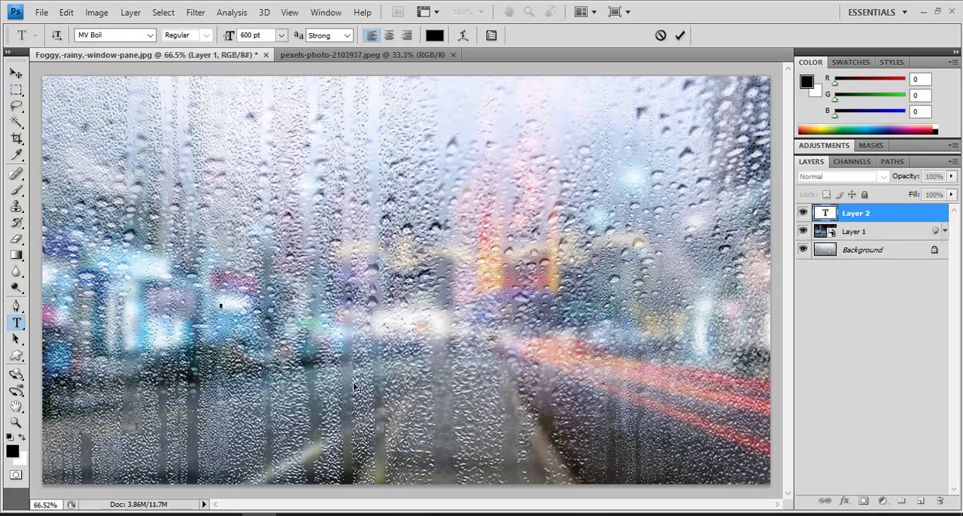
{"action": "type", "text": "Life"}
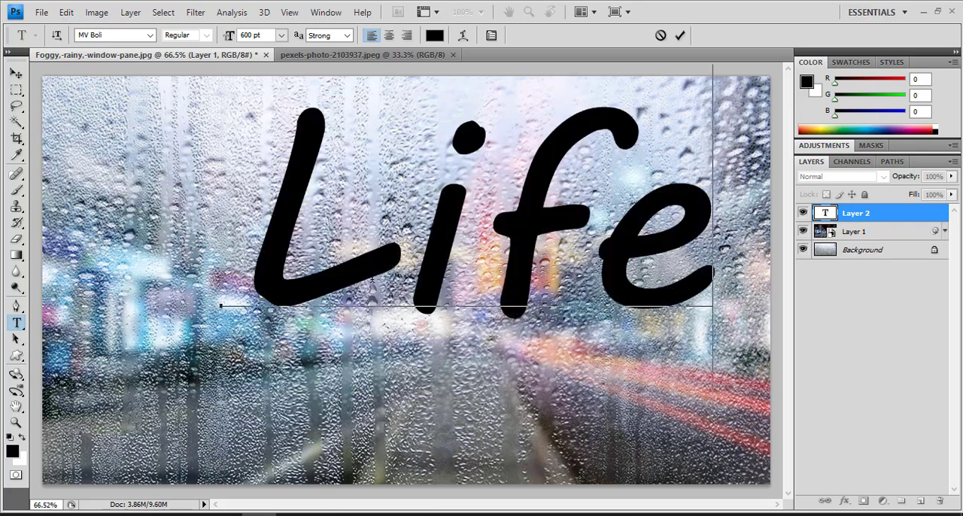
{"action": "left_click_drag", "start_coordinate": [391, 283], "coordinate": [180, 283]}
{"action": "type", "text": "l"}
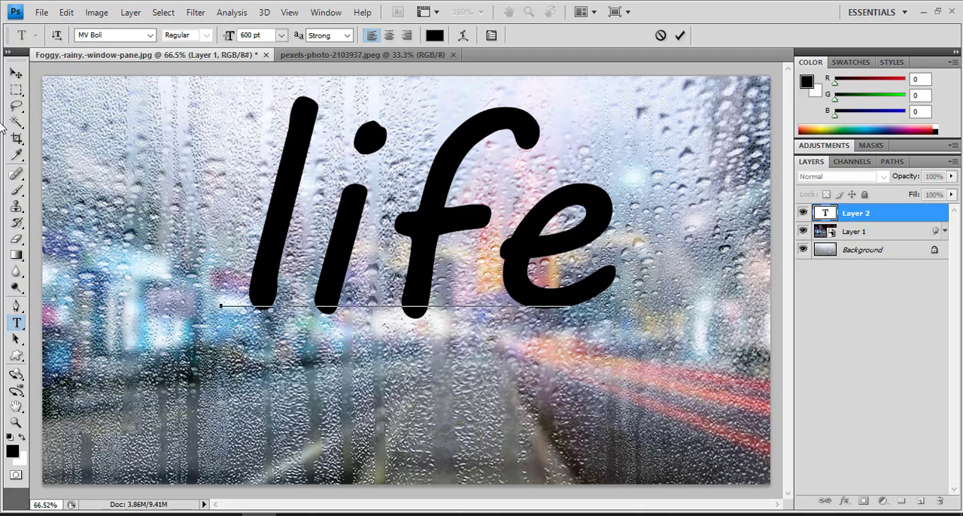
{"action": "left_click", "coordinate": [16, 73]}
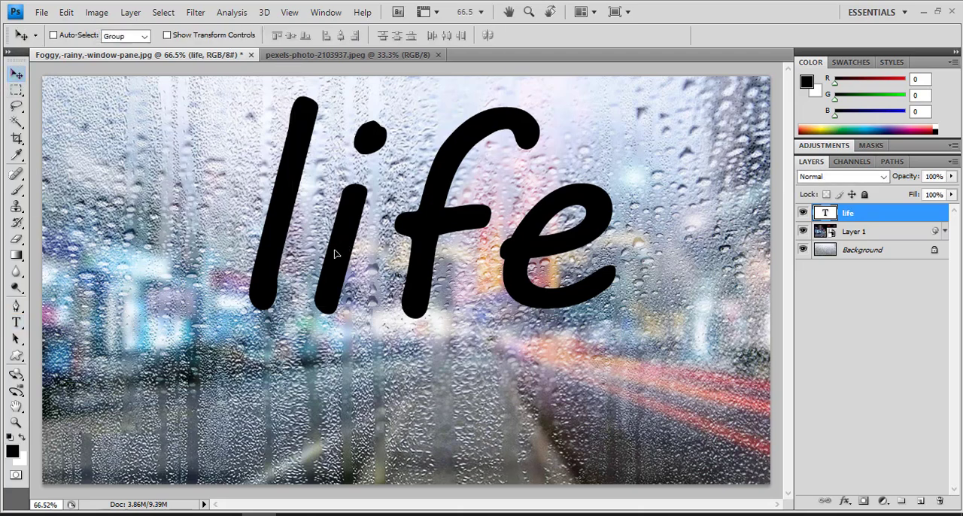
{"action": "left_click_drag", "start_coordinate": [334, 254], "coordinate": [308, 299]}
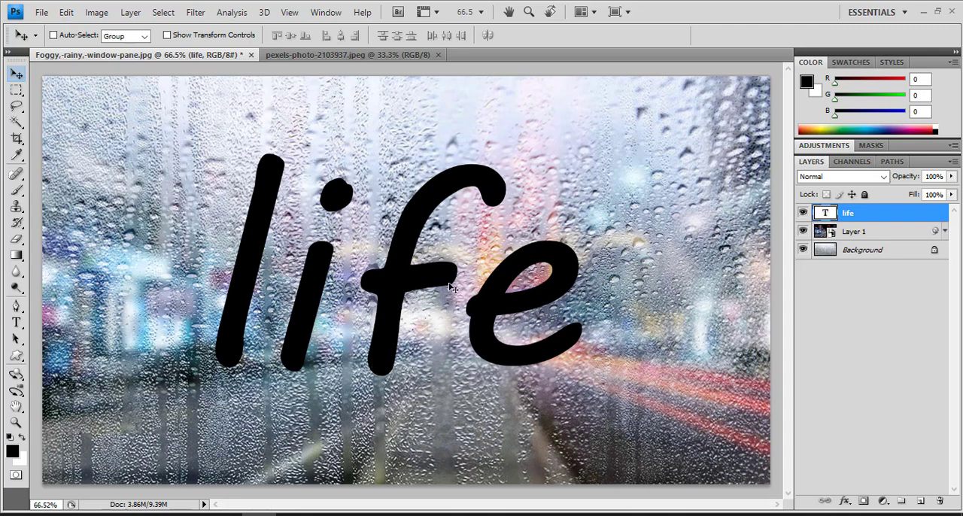
Rasterize the "life" text layer for Liquify, set the brush size to 92, and pull the foot of the "l" into a pointed drip.
{"action": "left_click", "coordinate": [194, 18]}
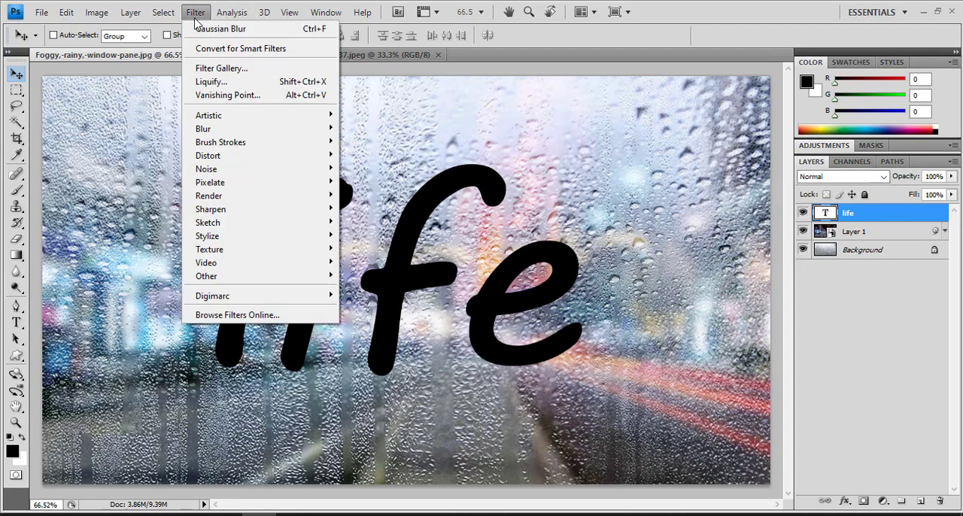
{"action": "left_click", "coordinate": [251, 84]}
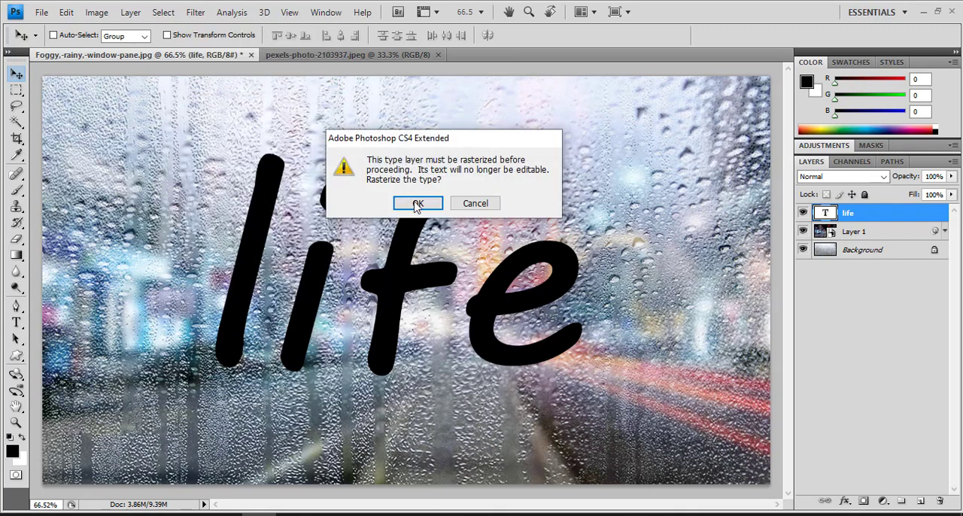
{"action": "left_click", "coordinate": [418, 204]}
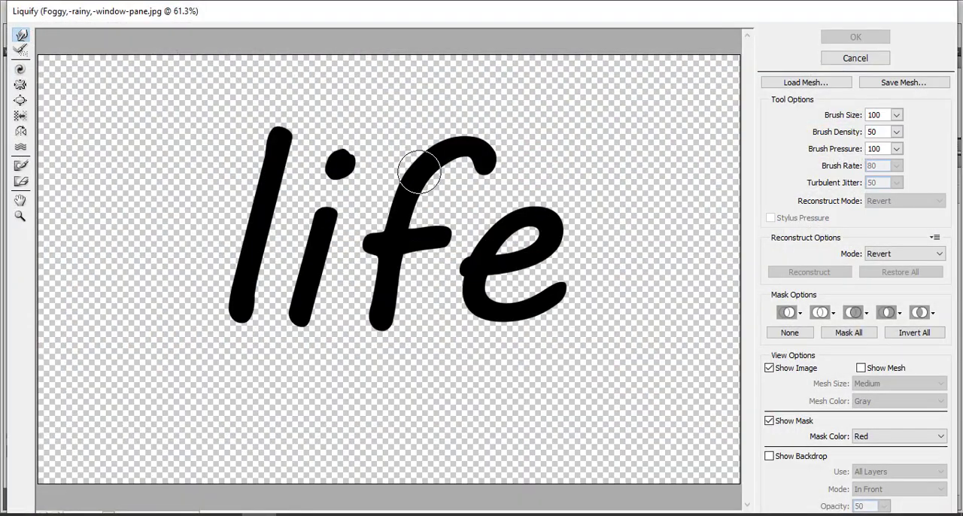
{"action": "key", "text": "bracketleft"}
{"action": "key", "text": "bracketleft"}
{"action": "key", "text": "bracketleft"}
{"action": "key", "text": "bracketleft"}
{"action": "left_click_drag", "start_coordinate": [254, 304], "coordinate": [218, 354]}
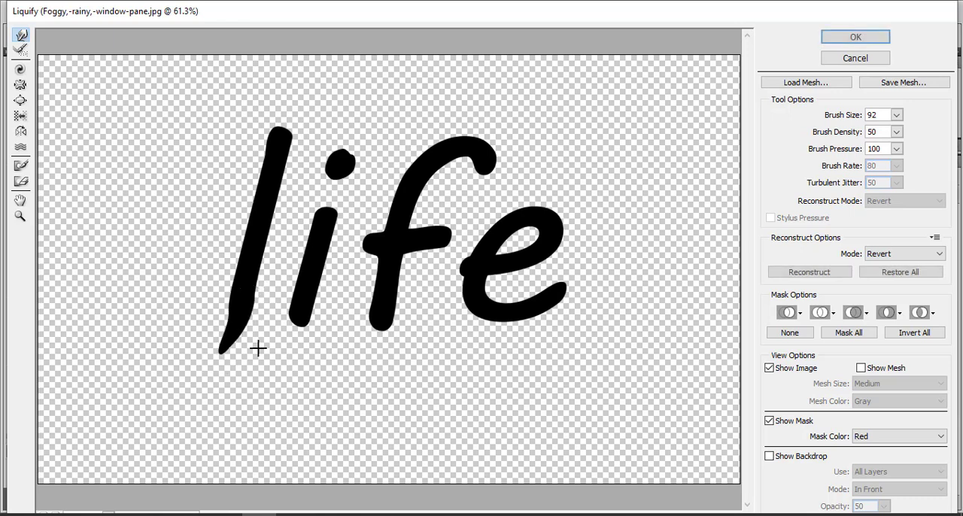
Undo a long drip pulled from the stem of the "i", and pull short drips from the feet of the "i" and "f" instead.
{"action": "left_click_drag", "start_coordinate": [301, 317], "coordinate": [286, 369]}
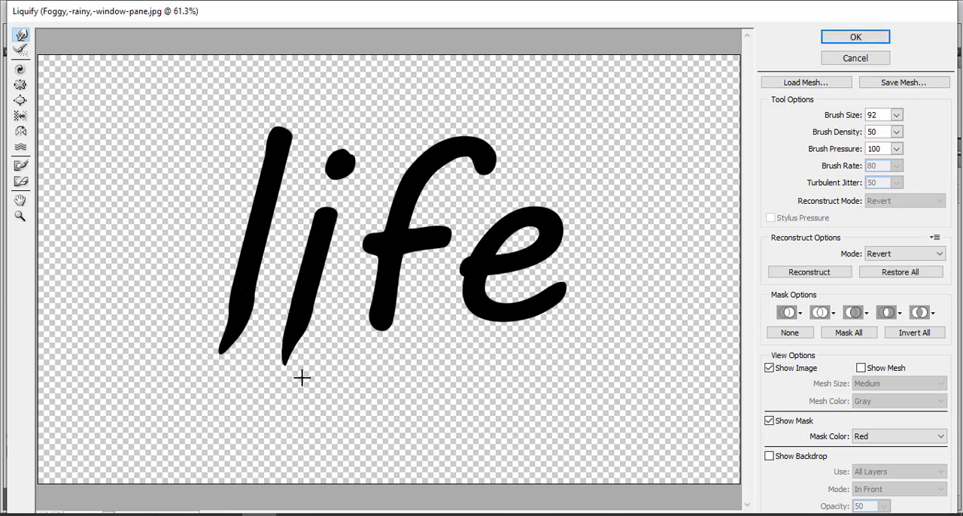
{"action": "key", "text": "ctrl+z"}
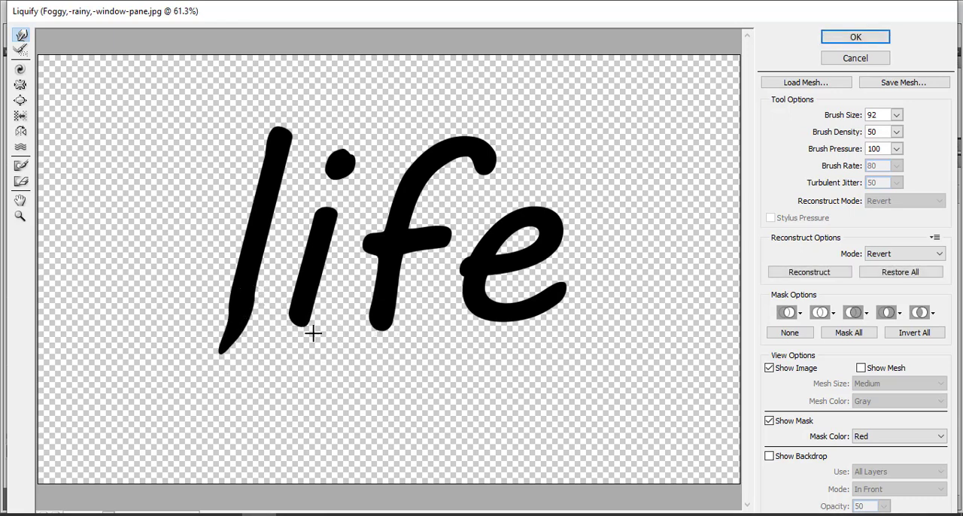
{"action": "mouse_move", "coordinate": [305, 322]}
{"action": "left_mouse_down"}
{"action": "mouse_move", "coordinate": [317, 360]}
{"action": "mouse_move", "coordinate": [327, 345]}
{"action": "mouse_move", "coordinate": [295, 344]}
{"action": "left_mouse_up"}
{"action": "key", "text": "ctrl+z"}
{"action": "left_click_drag", "start_coordinate": [380, 322], "coordinate": [374, 351]}
{"action": "key", "text": "ctrl+z"}
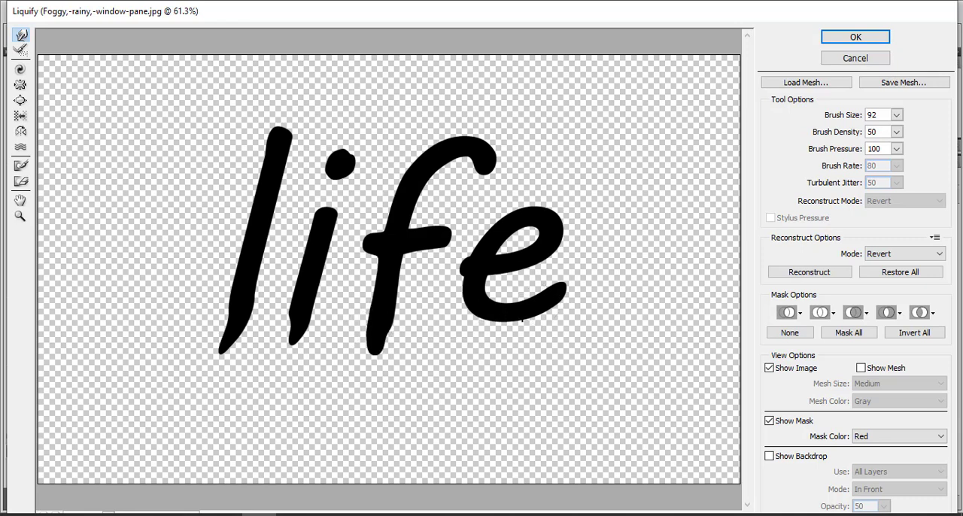
Stretch the dot of the "i" down sideways, pull a drip from the tail of the "e", and lengthen the drip under the "i".
{"action": "left_click_drag", "start_coordinate": [353, 173], "coordinate": [316, 187]}
{"action": "mouse_move", "coordinate": [563, 287]}
{"action": "left_mouse_down"}
{"action": "mouse_move", "coordinate": [554, 326]}
{"action": "mouse_move", "coordinate": [536, 341]}
{"action": "left_mouse_up"}
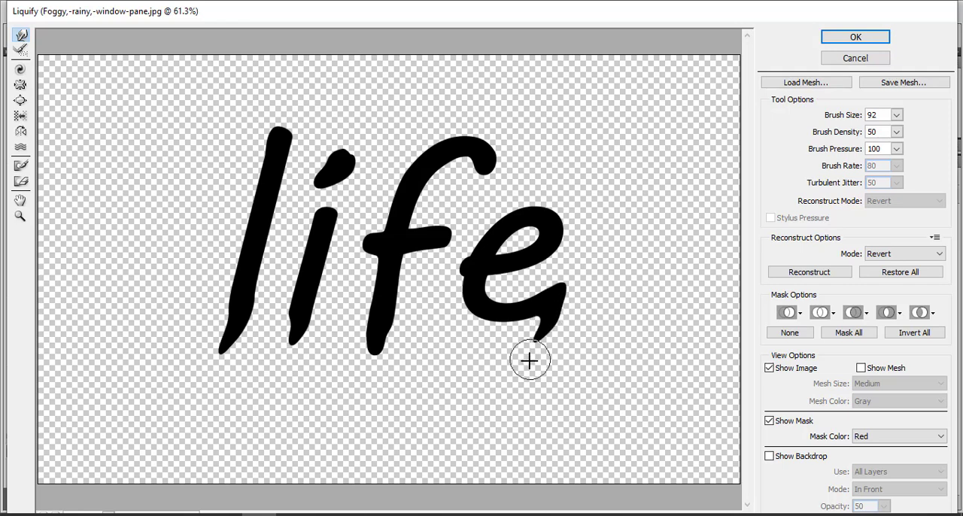
{"action": "left_click_drag", "start_coordinate": [301, 326], "coordinate": [284, 343]}
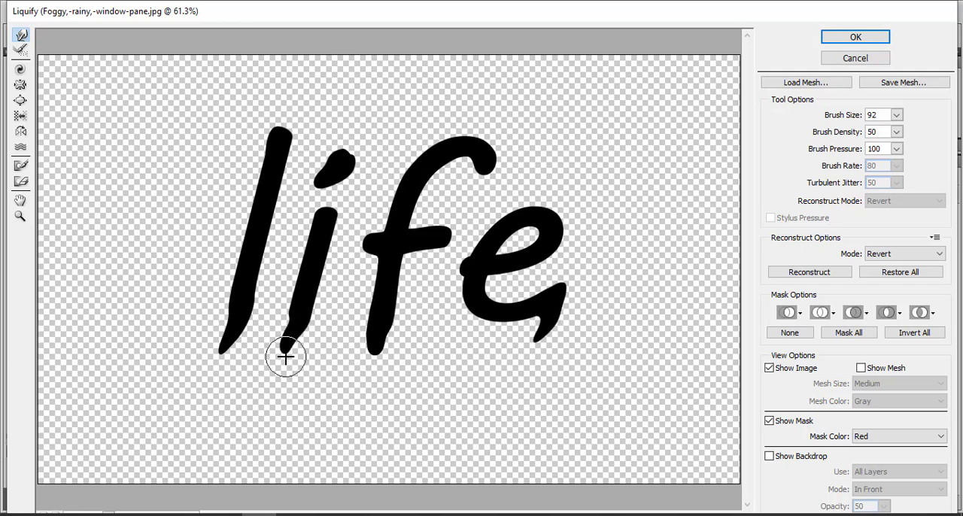
Pull drips from both crossbar ends and the upper hook of the "f", extend the "i" dot slightly downward, and apply the Liquify distortion.
{"action": "left_click_drag", "start_coordinate": [439, 239], "coordinate": [444, 297]}
{"action": "left_click_drag", "start_coordinate": [370, 239], "coordinate": [360, 272]}
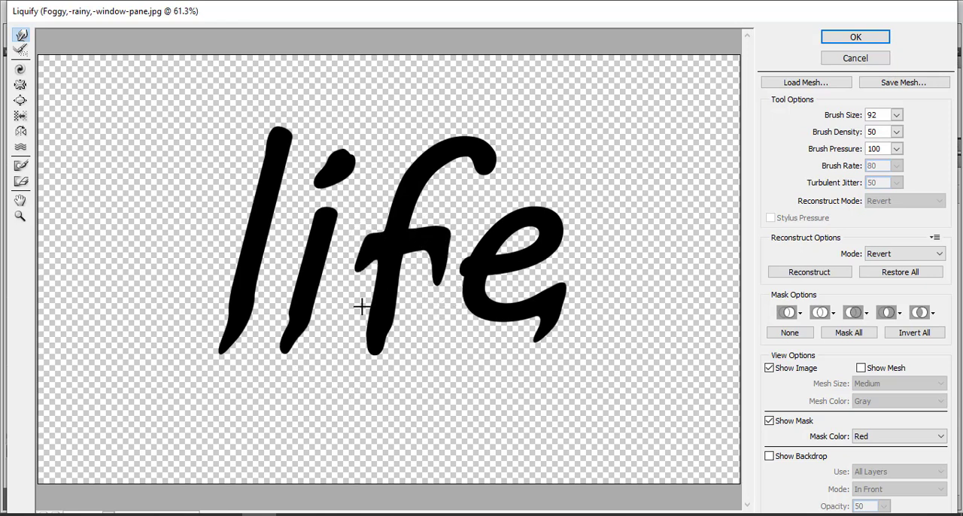
{"action": "left_click_drag", "start_coordinate": [488, 174], "coordinate": [469, 215]}
{"action": "left_click_drag", "start_coordinate": [329, 162], "coordinate": [325, 203]}
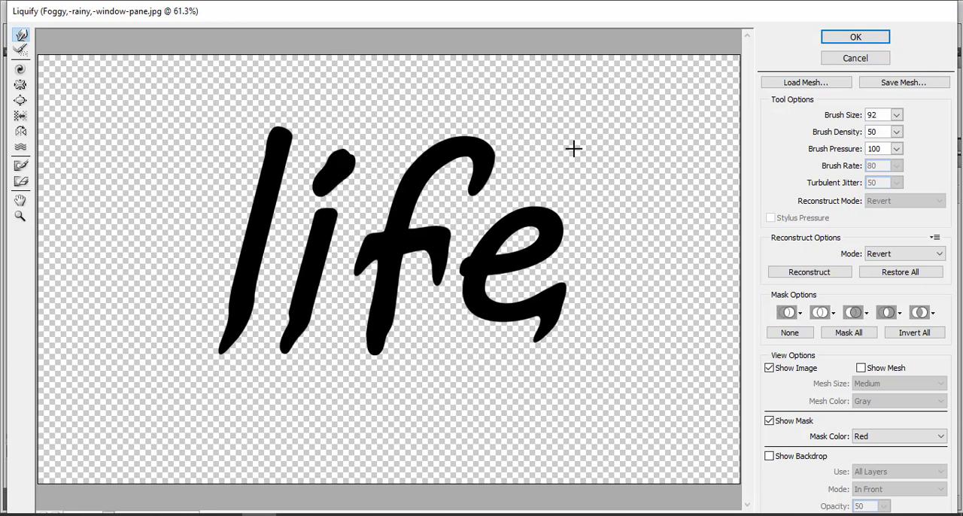
{"action": "left_click", "coordinate": [856, 38]}
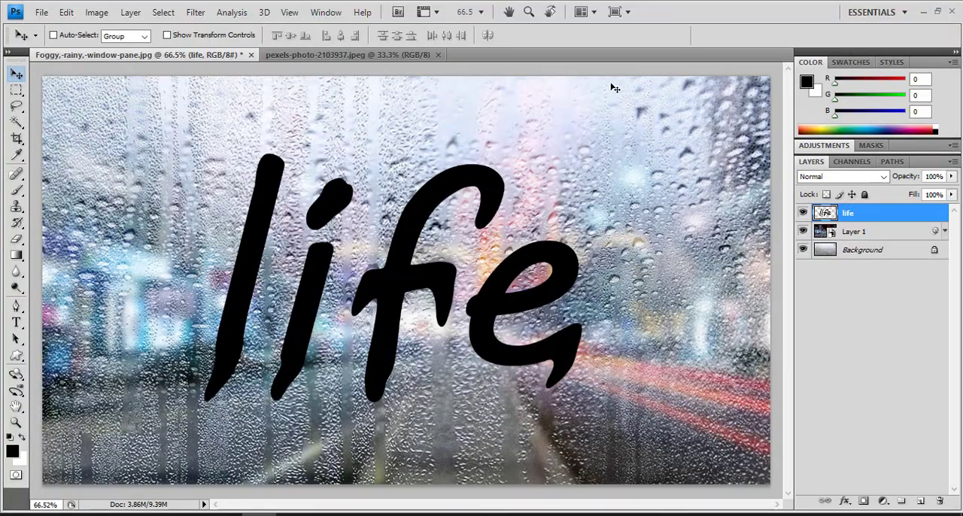
Set the blend mode of the "life" layer to Overlay and duplicate the layer as "life copy".
{"action": "left_click", "coordinate": [815, 179]}
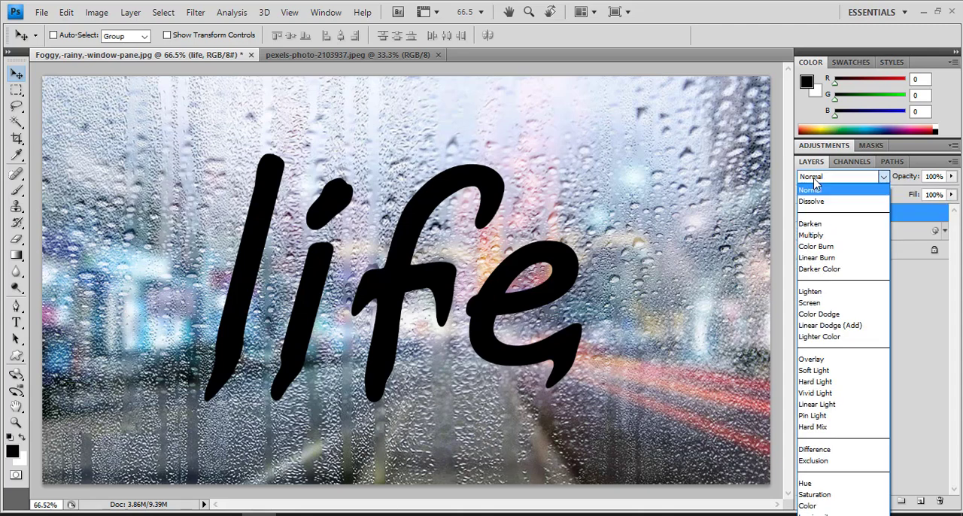
{"action": "left_click", "coordinate": [864, 361]}
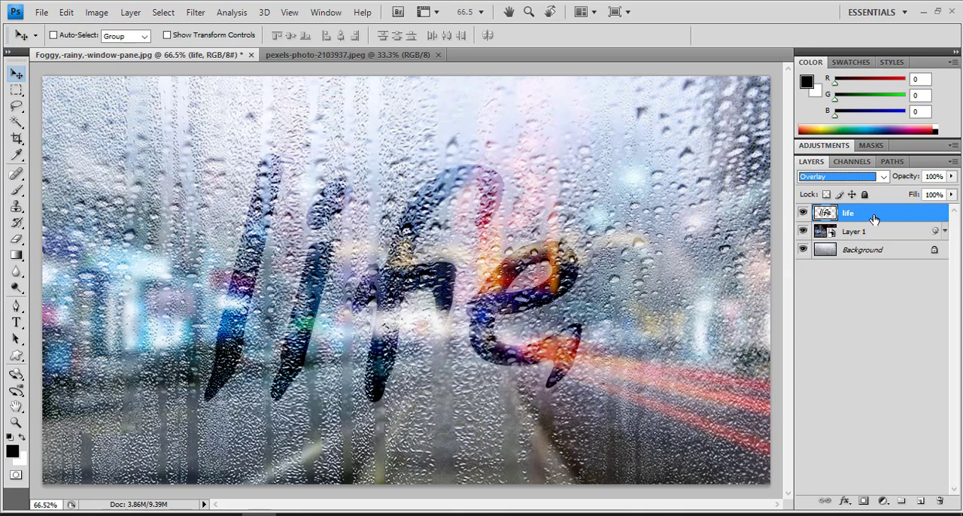
{"action": "right_click", "coordinate": [849, 216]}
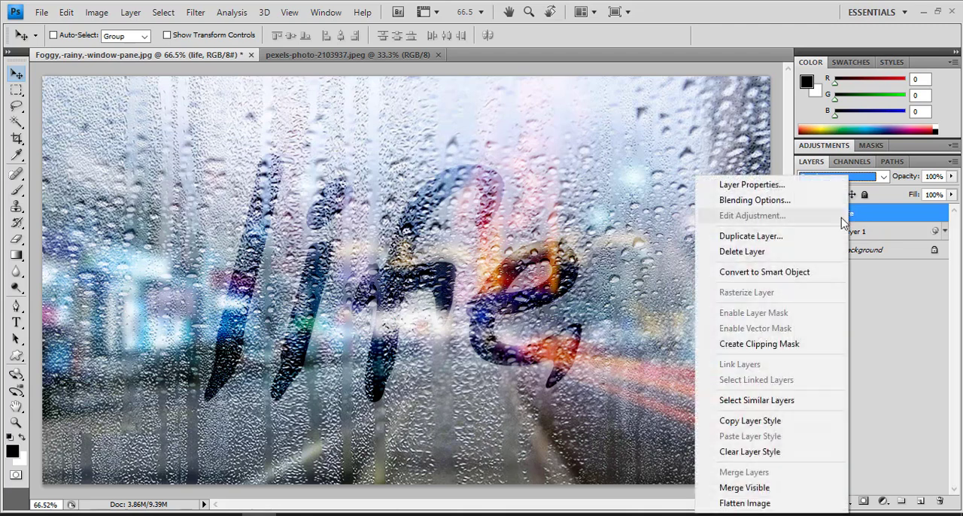
{"action": "left_click", "coordinate": [771, 238]}
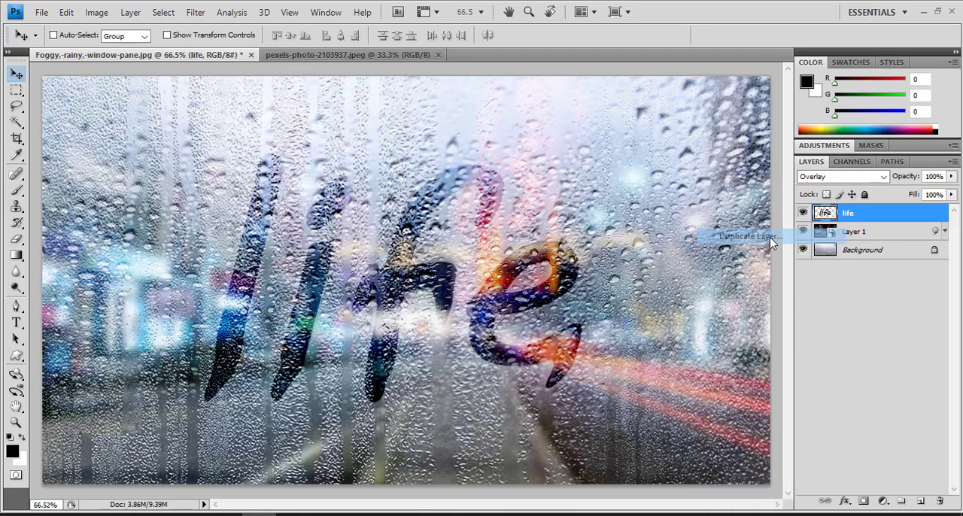
{"action": "left_click", "coordinate": [606, 156]}
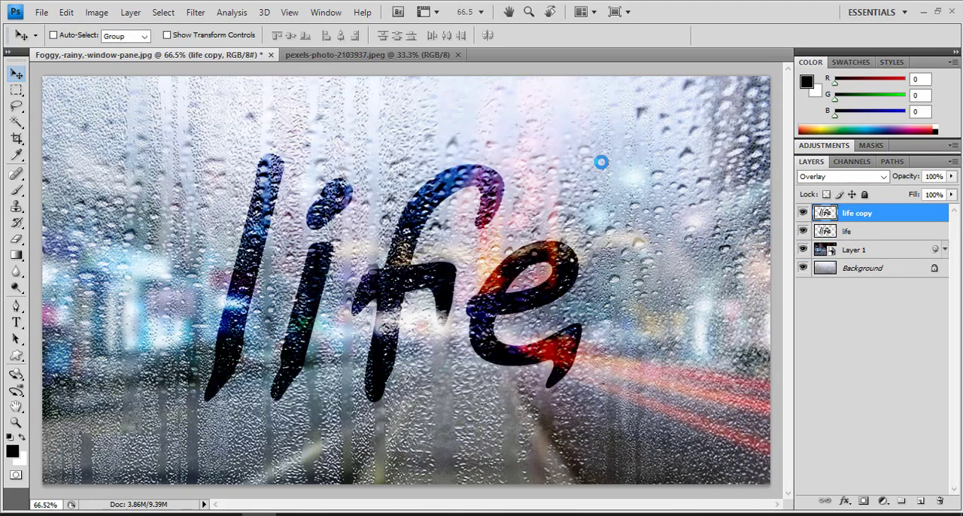